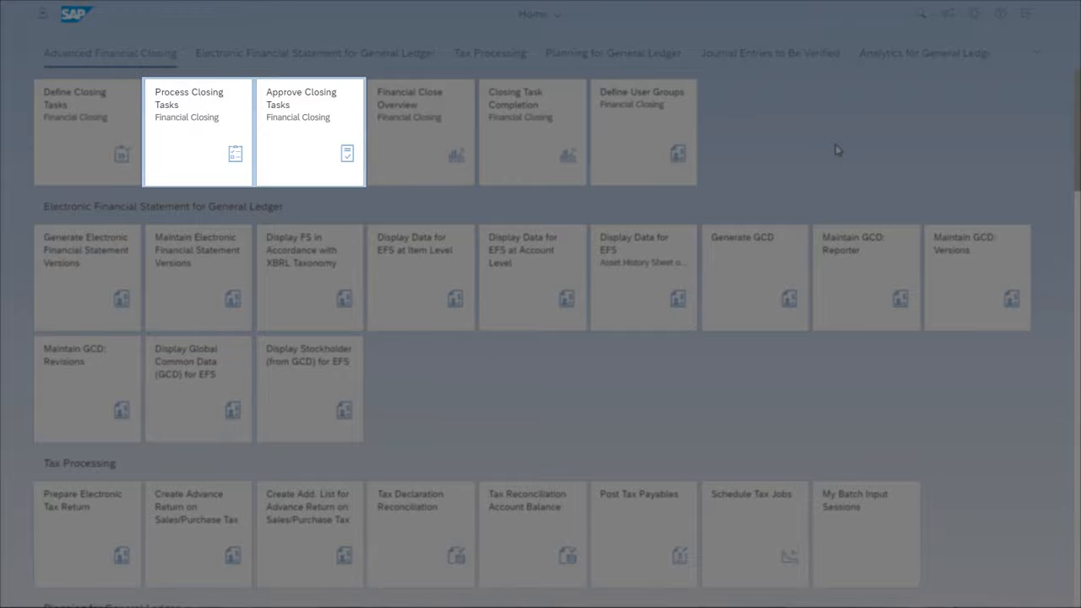
# Step: In Process Closing Tasks, list the released and active task lists for Local Close November and open the matching list
pyautogui.click(207, 125)
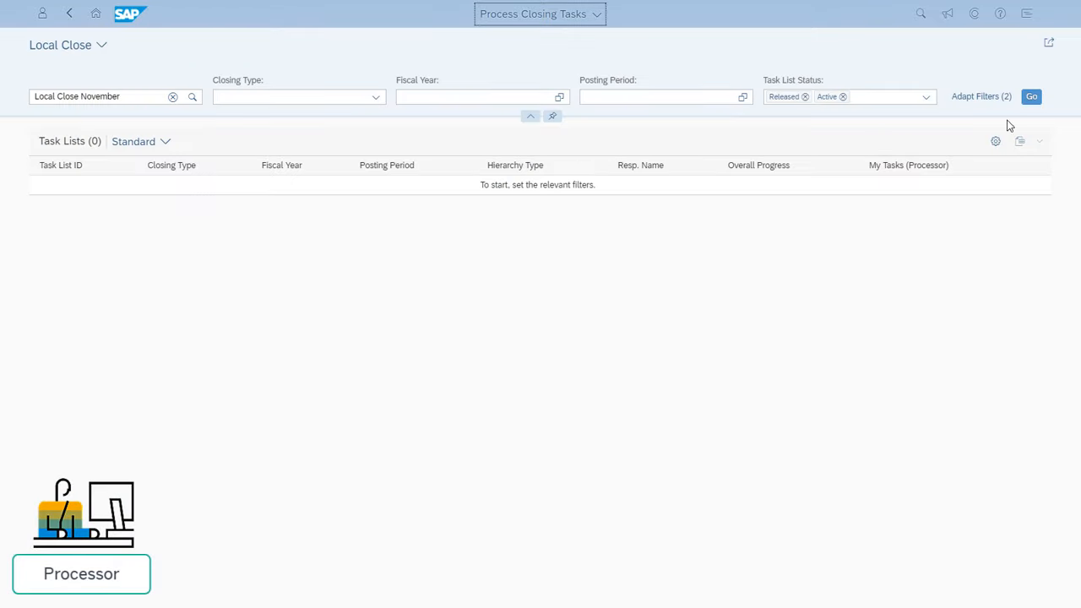
pyautogui.click(1032, 97)
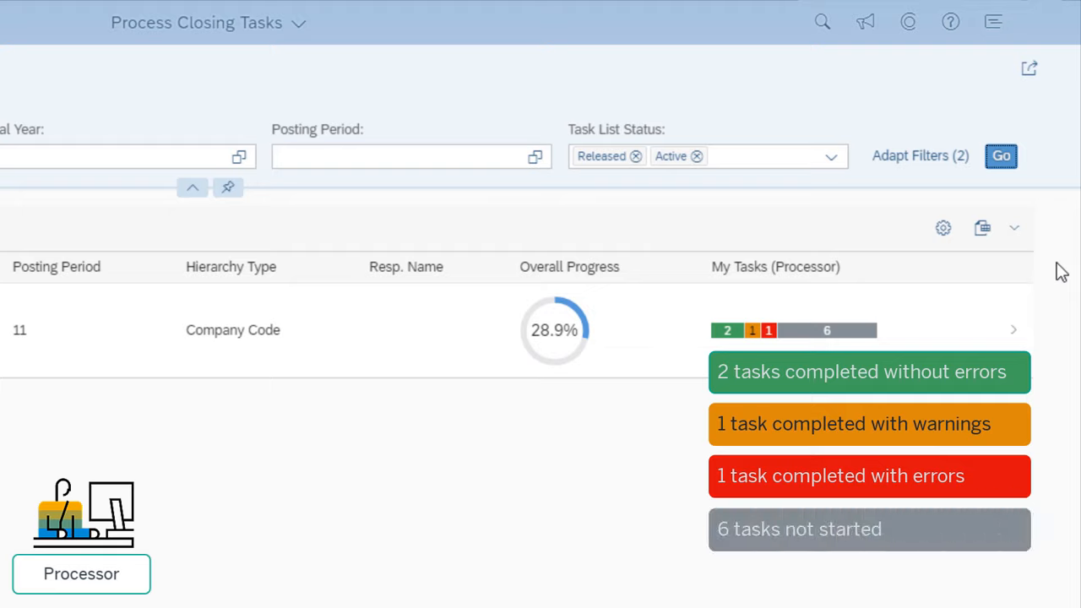
pyautogui.click(1015, 330)
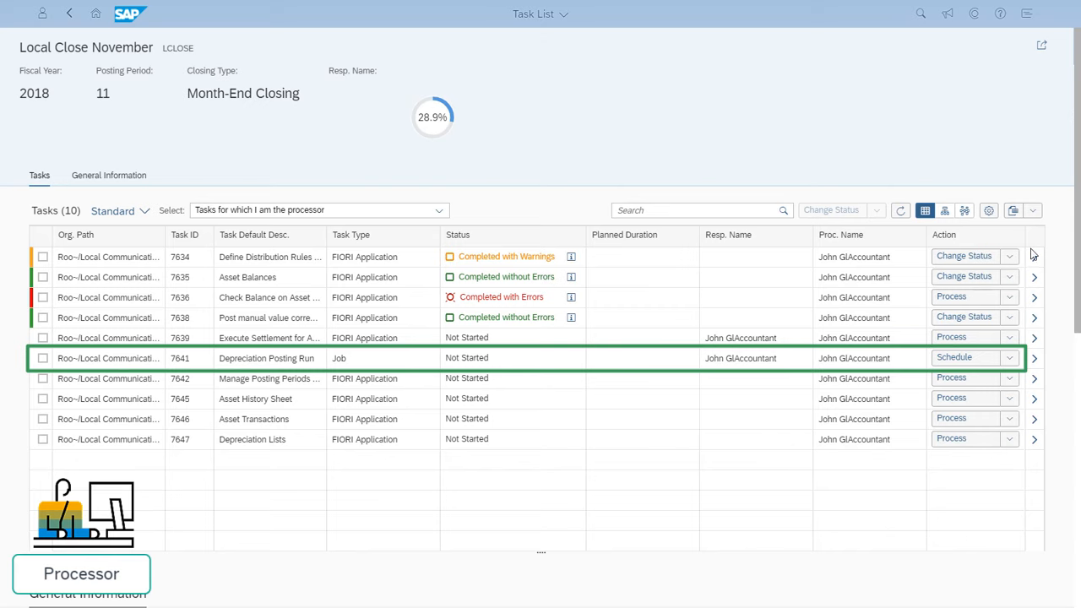
# Step: Try to schedule the Depreciation Posting Run job immediately from the task list
pyautogui.click(971, 358)
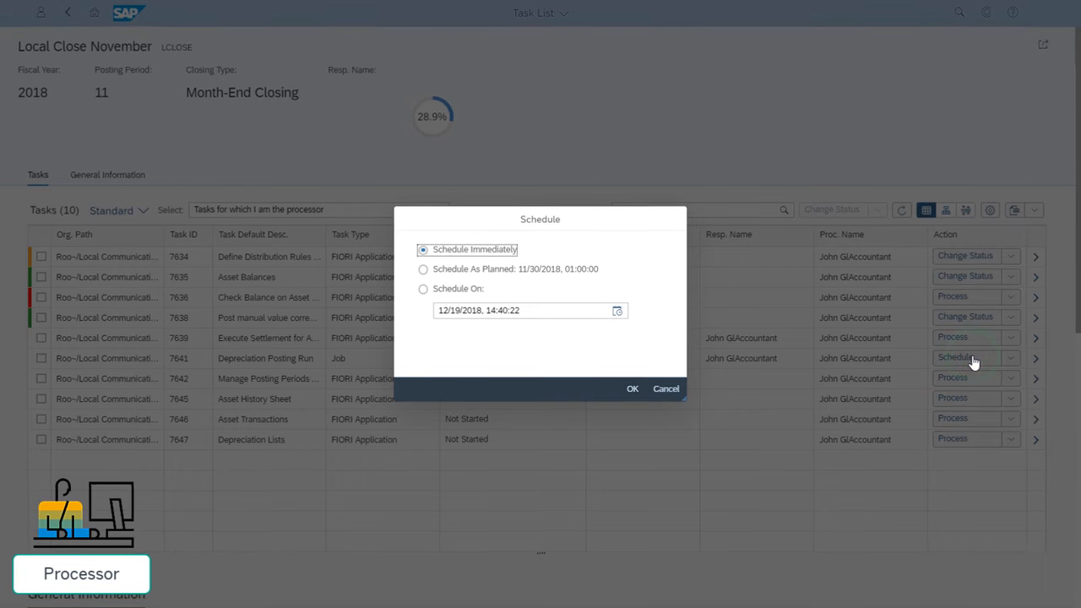
pyautogui.click(632, 390)
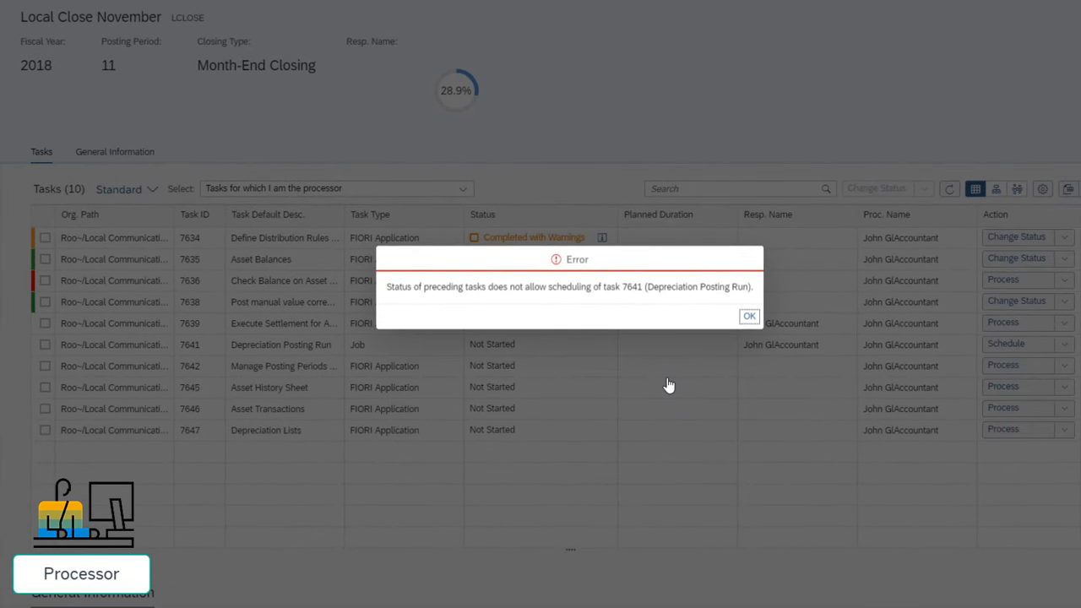
pyautogui.click(747, 317)
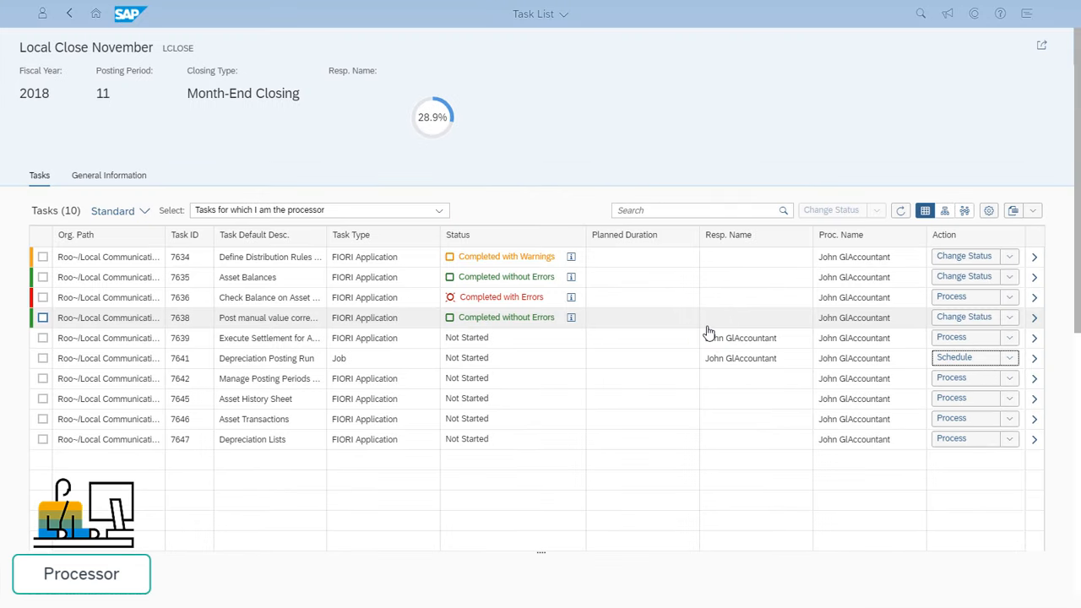
# Step: Examine the Depreciation Posting Run's dependencies and open its unstarted predecessor, Execute Settlement for AuC
pyautogui.click(1034, 358)
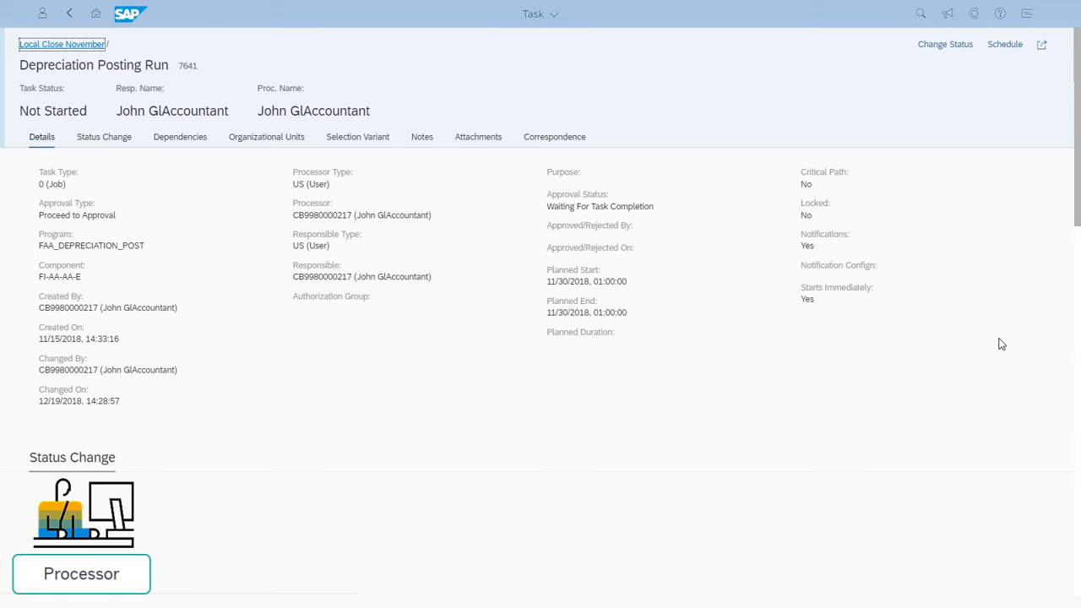
pyautogui.click(166, 138)
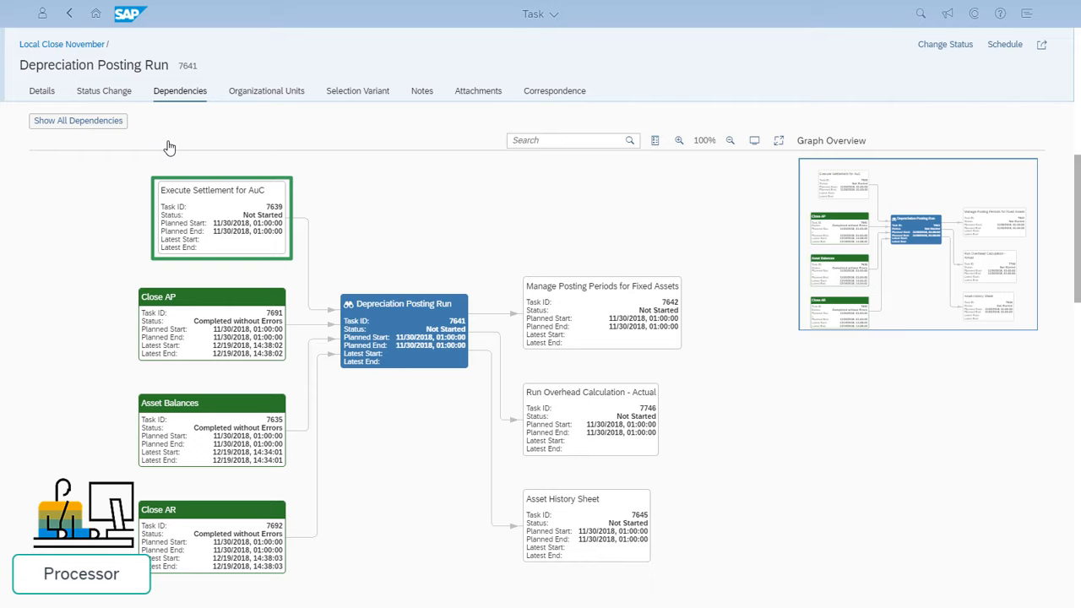
pyautogui.click(236, 224)
pyautogui.click(297, 226)
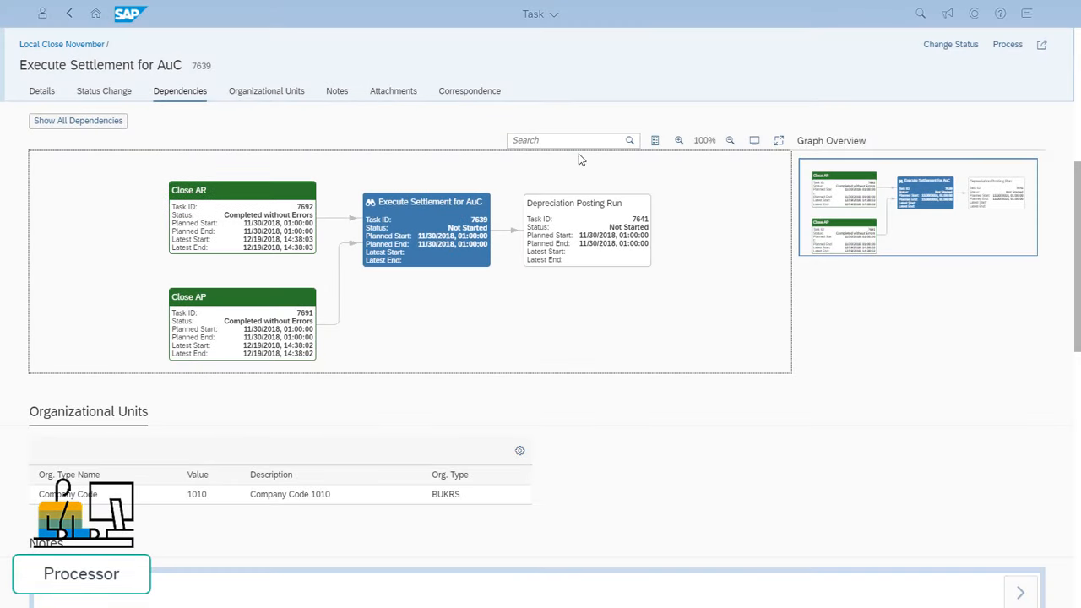
# Step: Set the Execute Settlement for AuC task to Completed Without Errors with a short status change reason, and check its status history
pyautogui.click(948, 45)
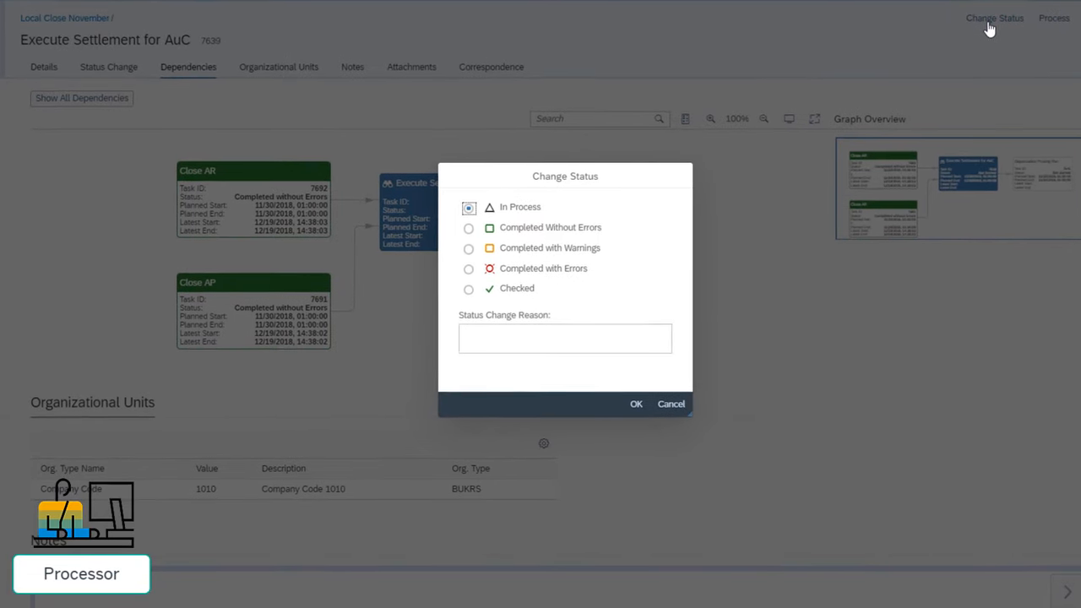
pyautogui.click(469, 227)
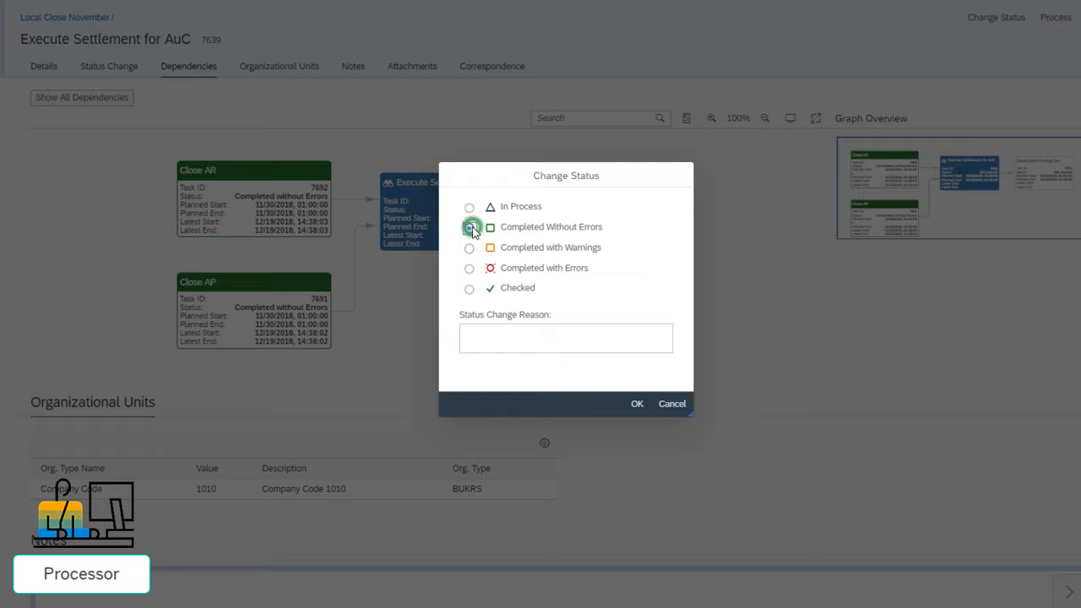
pyautogui.click(487, 338)
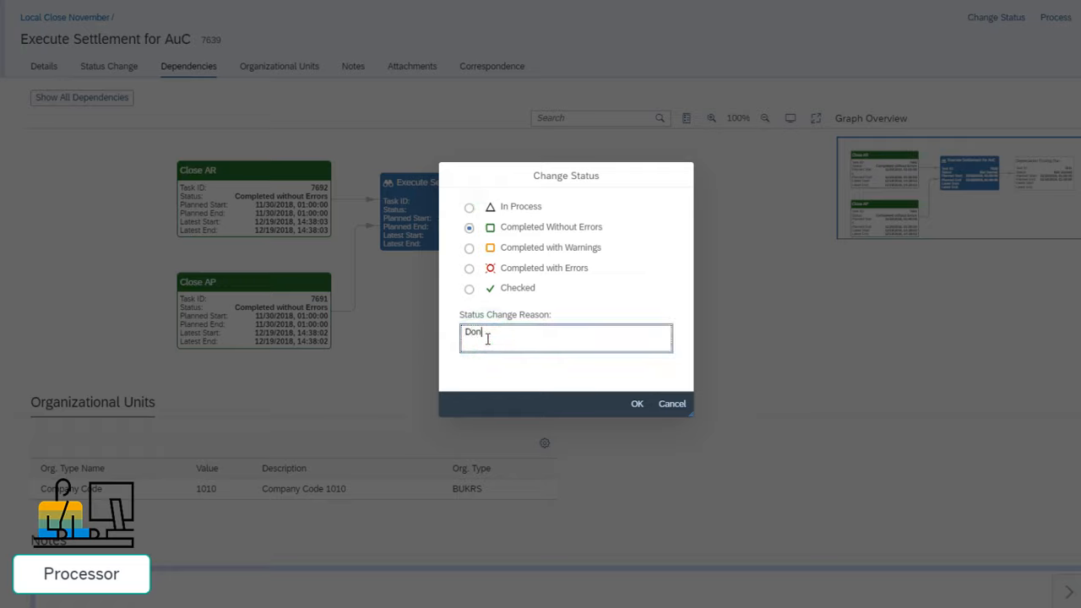
pyautogui.click(635, 404)
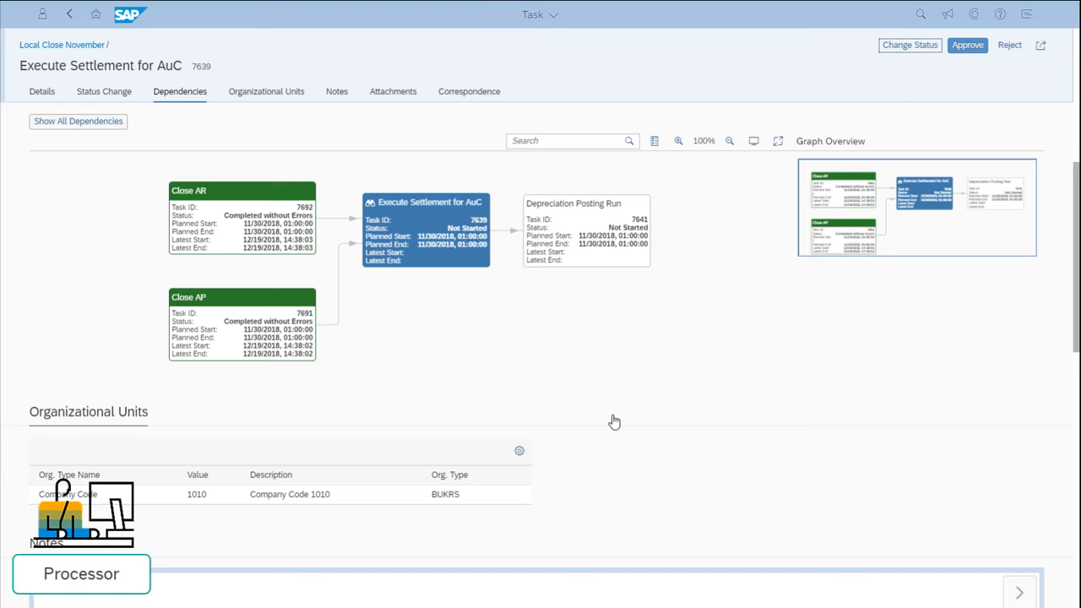
pyautogui.click(98, 65)
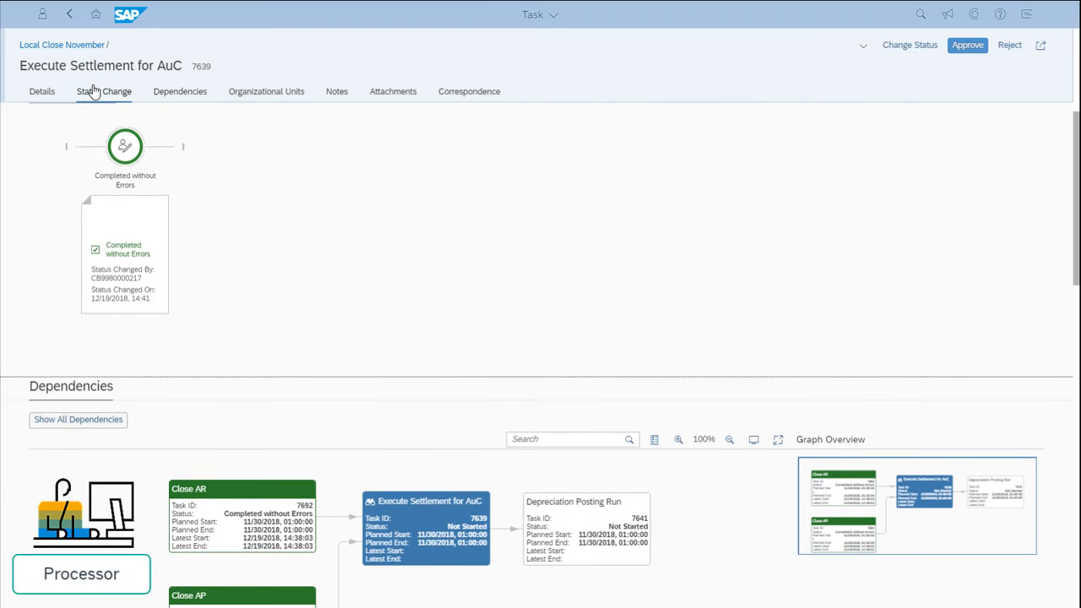
# Step: Return to the Depreciation Posting Run task and try to schedule it from its detail page
pyautogui.click(72, 17)
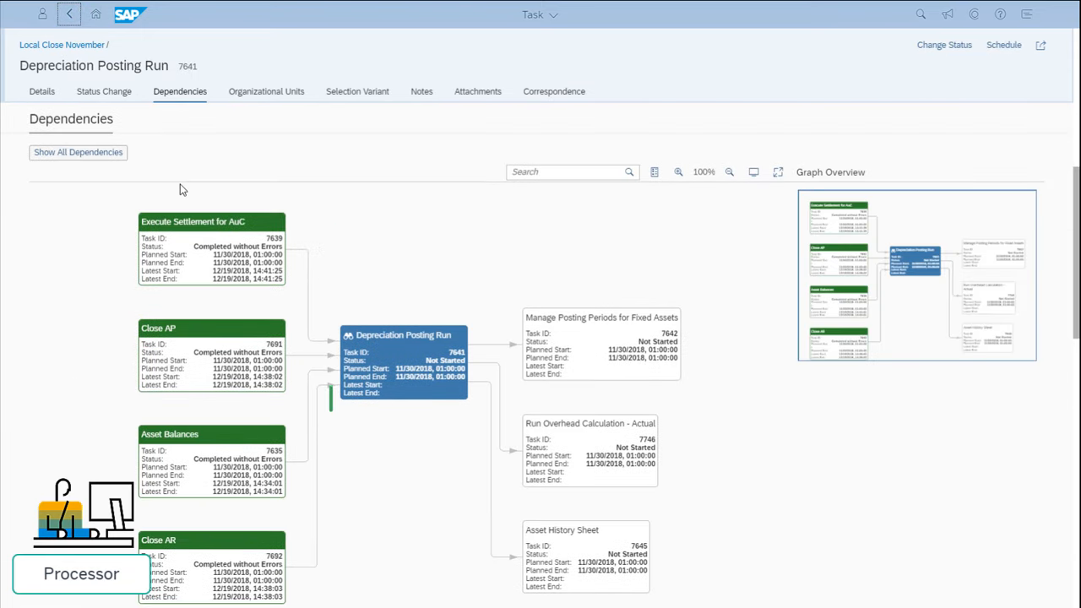
pyautogui.click(1006, 47)
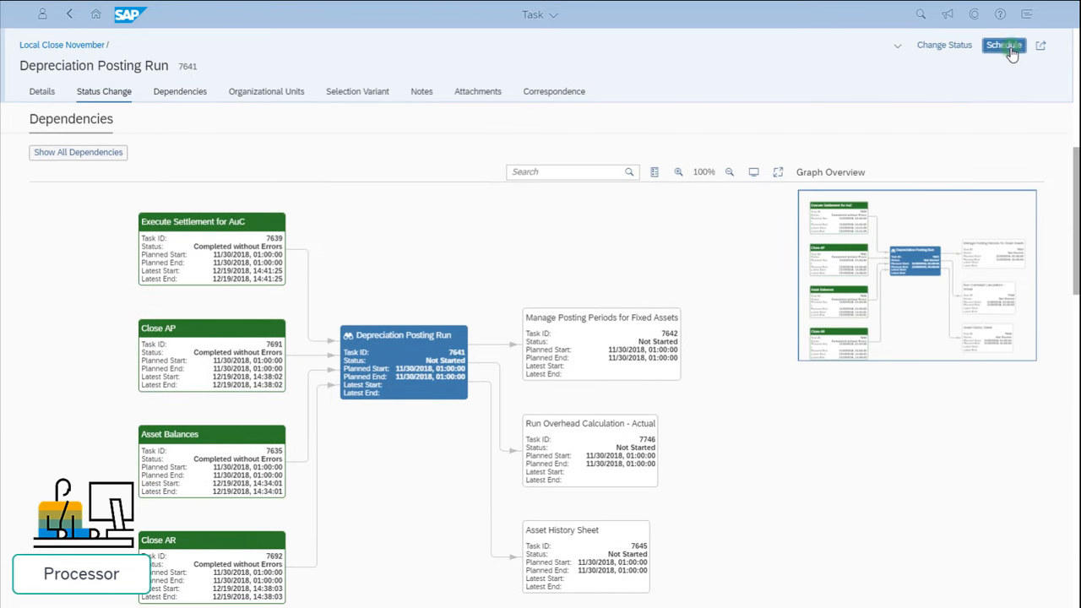
pyautogui.click(632, 388)
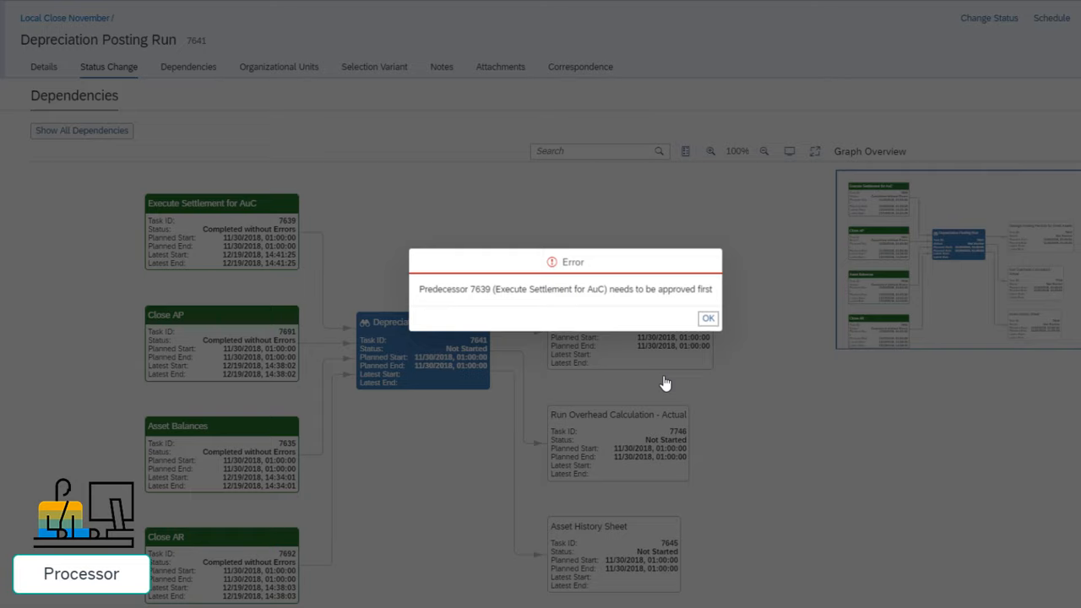
pyautogui.click(709, 320)
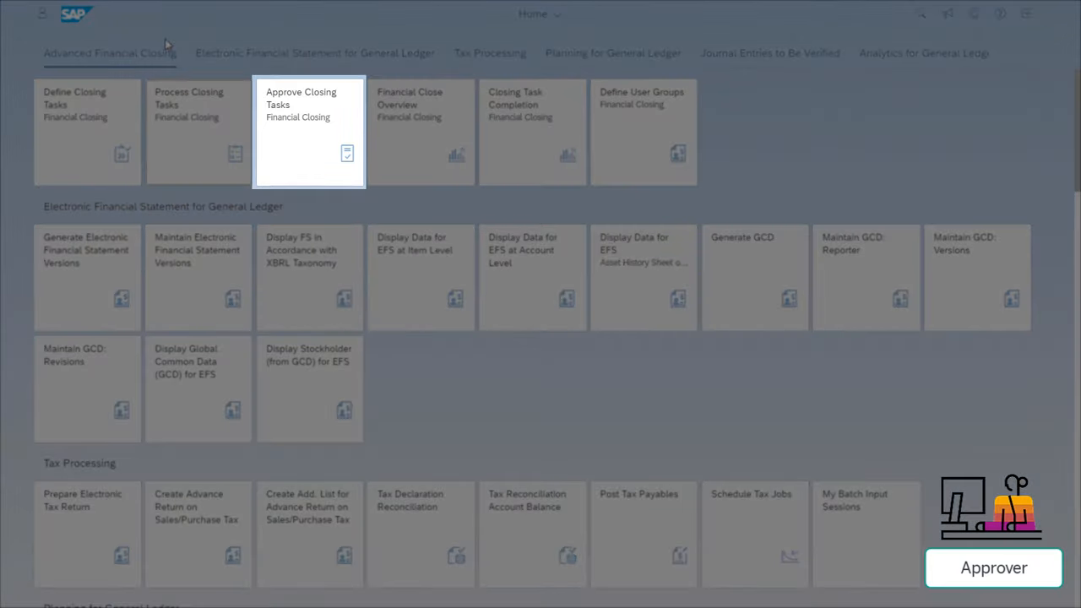
# Step: In Approve Closing Tasks, approve Execute Settlement for AuC with the comment "Looks good" and view the approved tasks
pyautogui.click(304, 135)
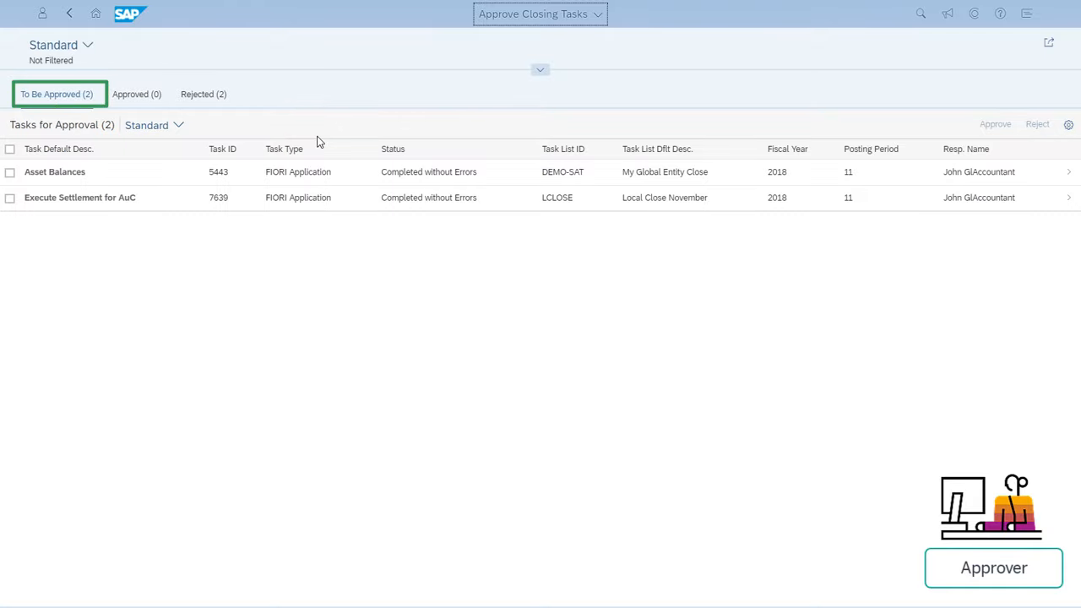
pyautogui.click(10, 199)
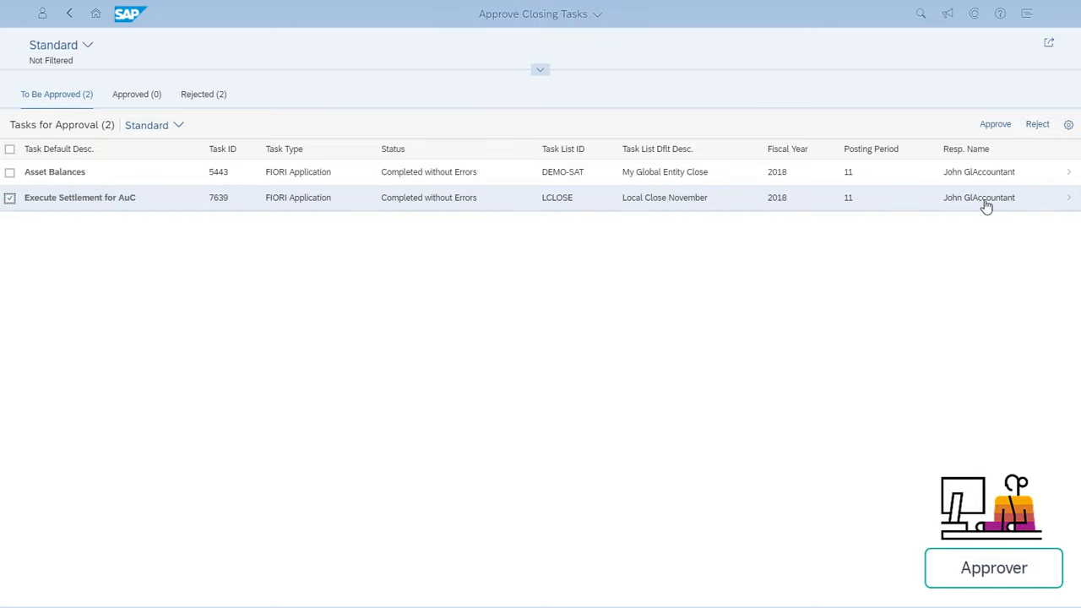
pyautogui.click(997, 125)
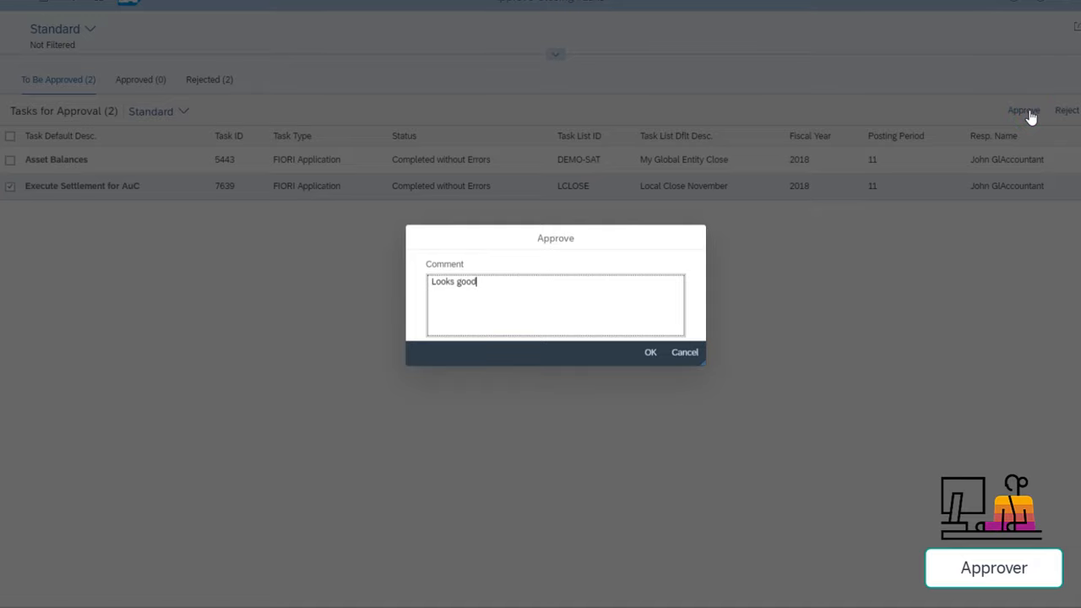
pyautogui.click(650, 353)
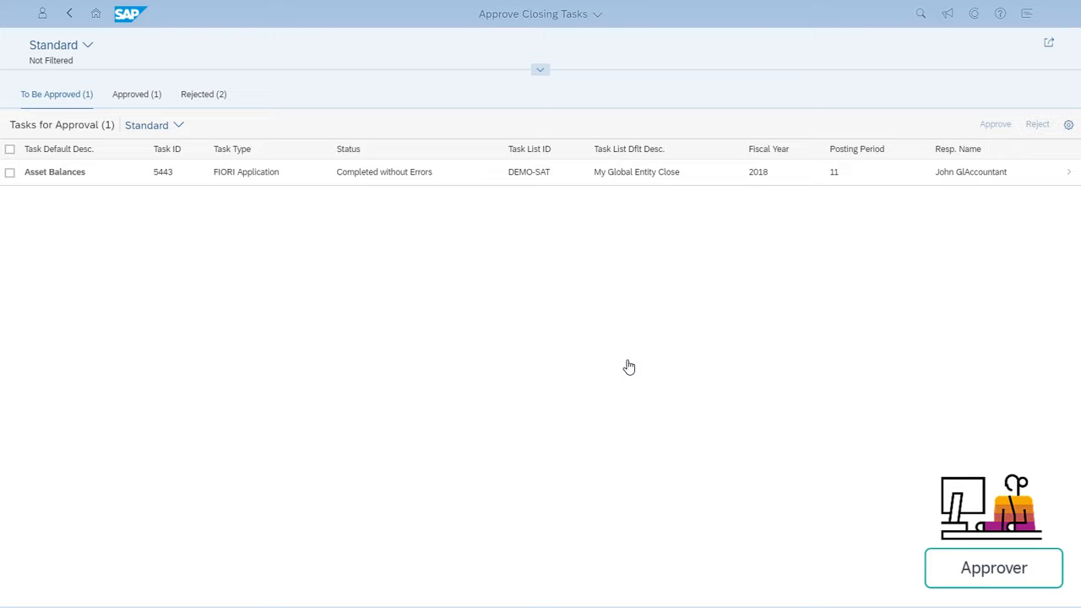
pyautogui.click(133, 95)
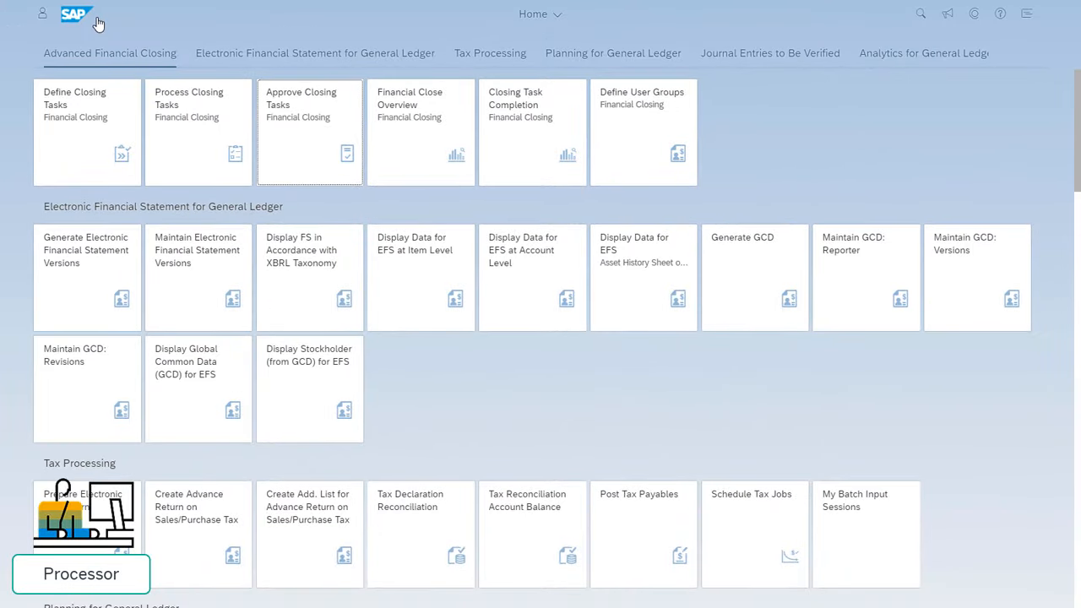
# Step: Reopen the Local Close November list in Process Closing Tasks and schedule the Depreciation Posting Run immediately
pyautogui.click(205, 125)
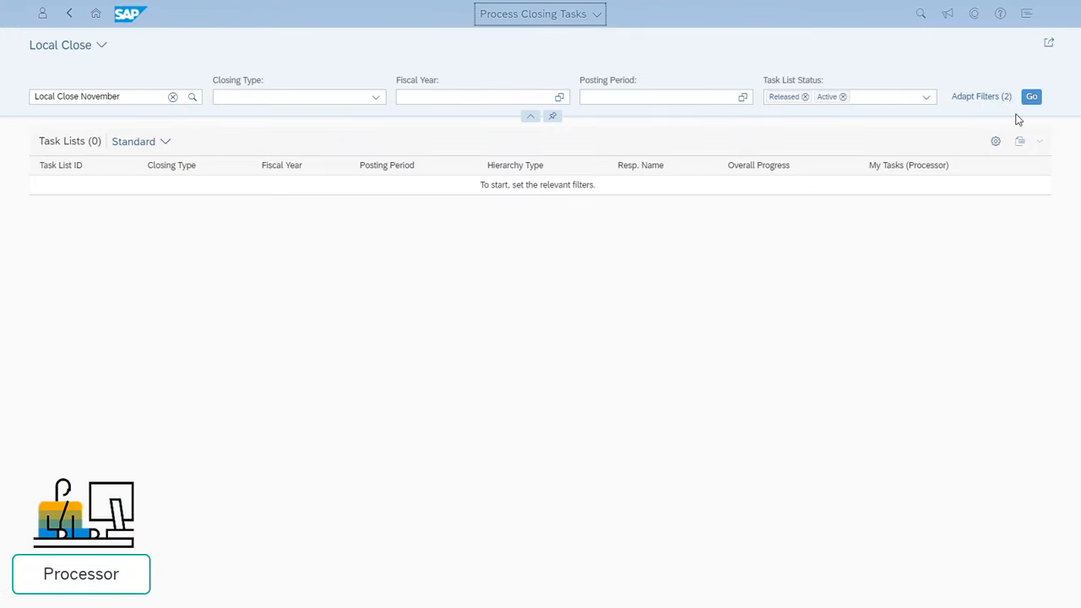
pyautogui.click(1031, 96)
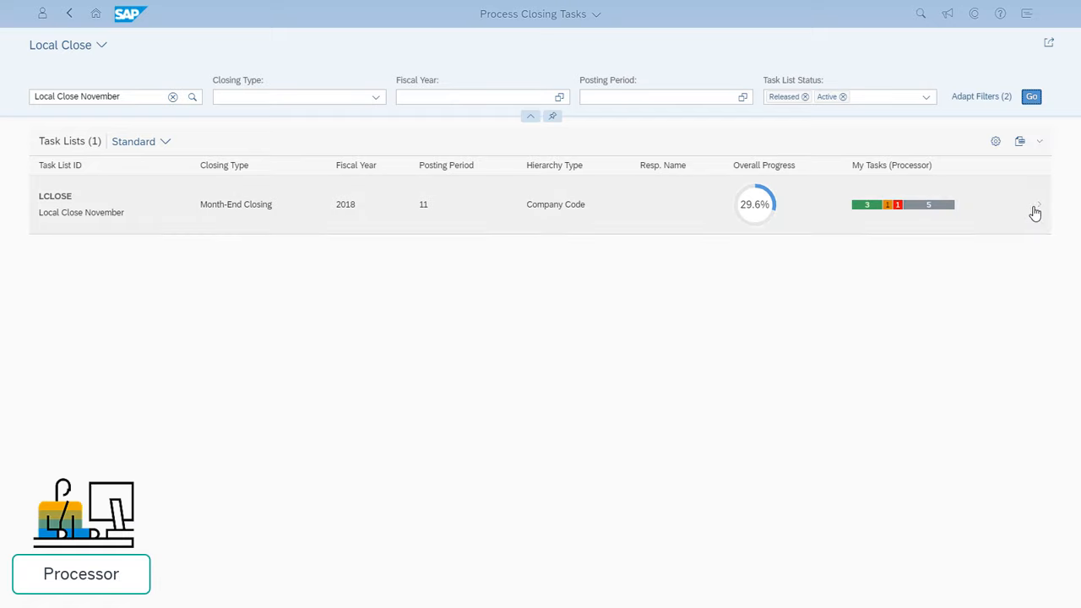
pyautogui.click(1035, 211)
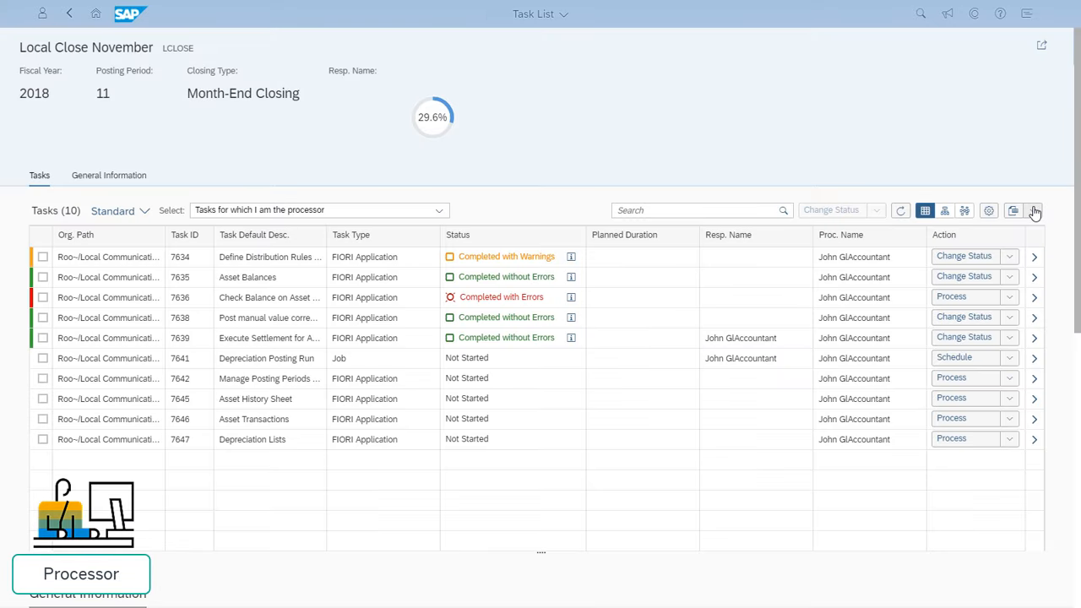
pyautogui.click(955, 358)
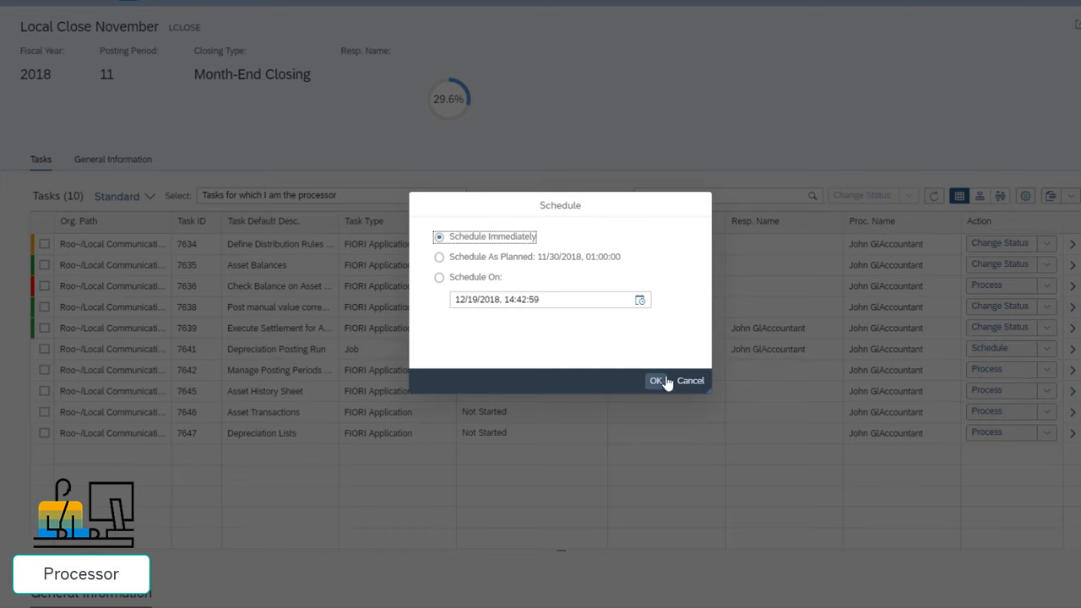
pyautogui.click(657, 382)
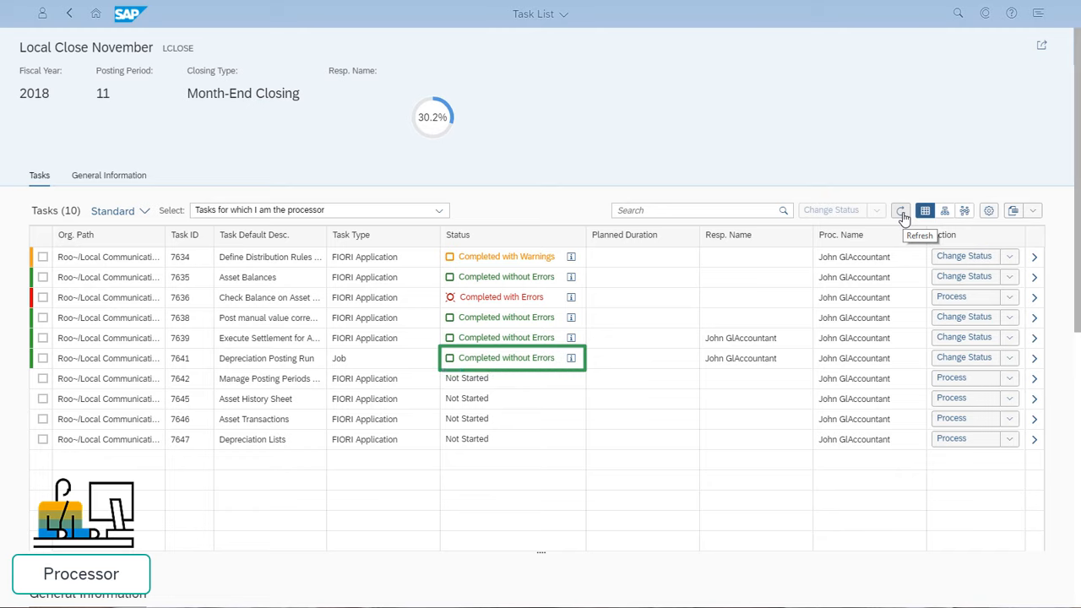
# Step: Review the job log of the Depreciation Posting Run's execution and close it
pyautogui.click(571, 358)
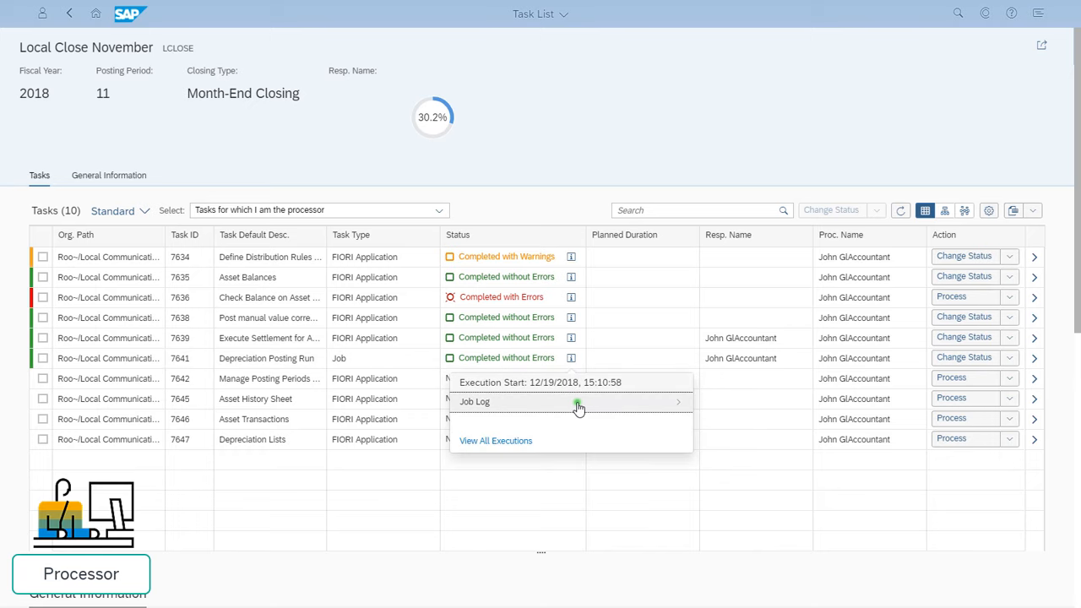
pyautogui.click(578, 407)
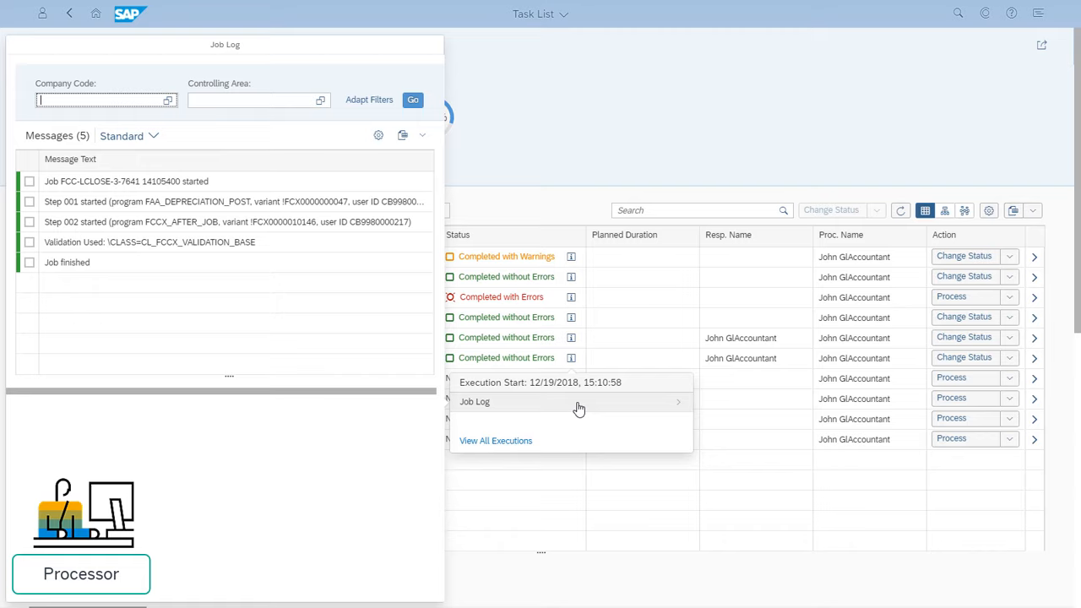
pyautogui.click(827, 129)
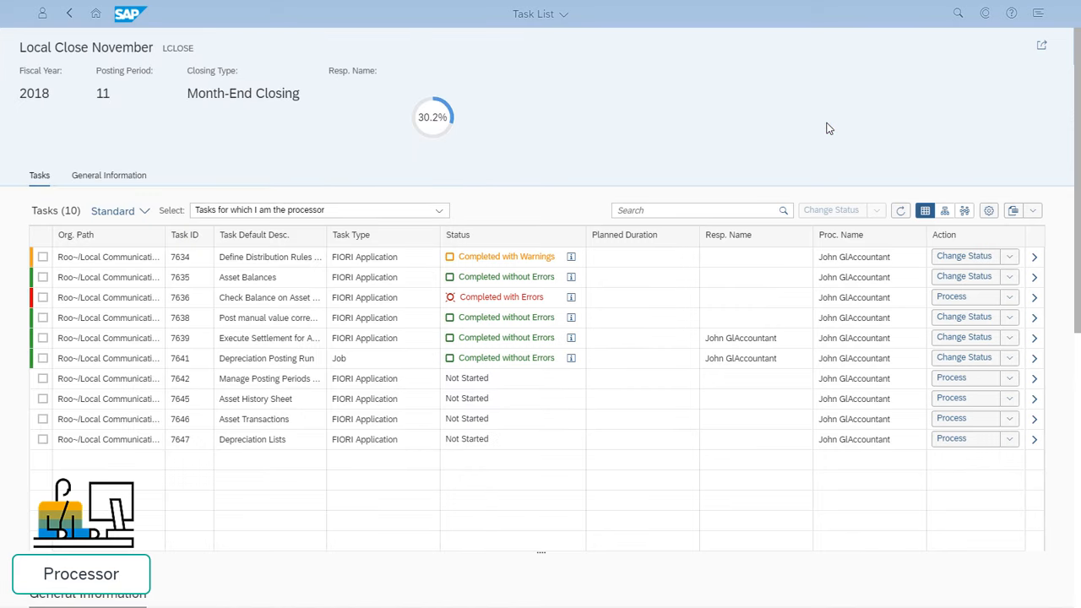